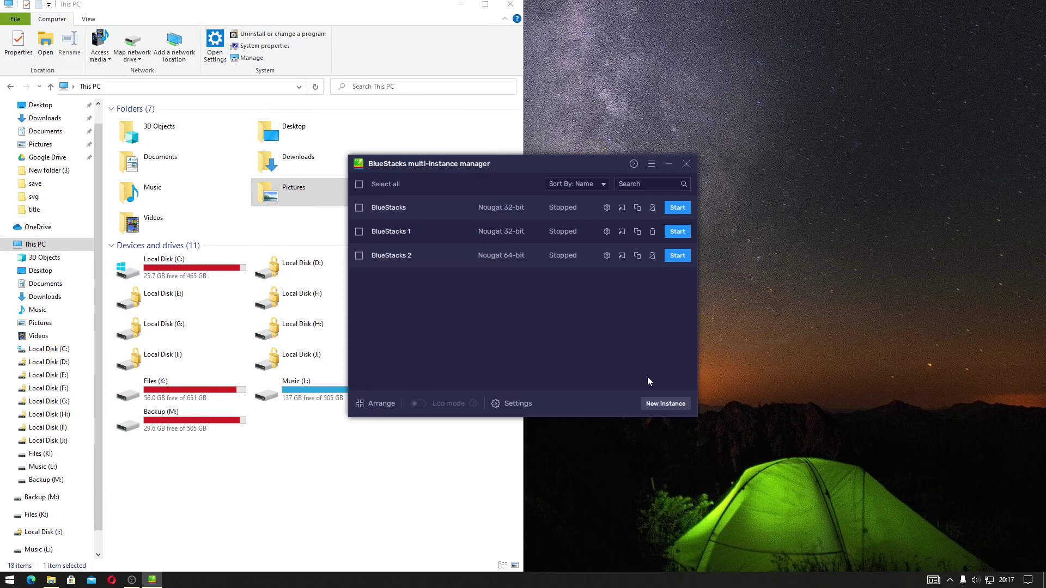
pyautogui.click(669, 403)
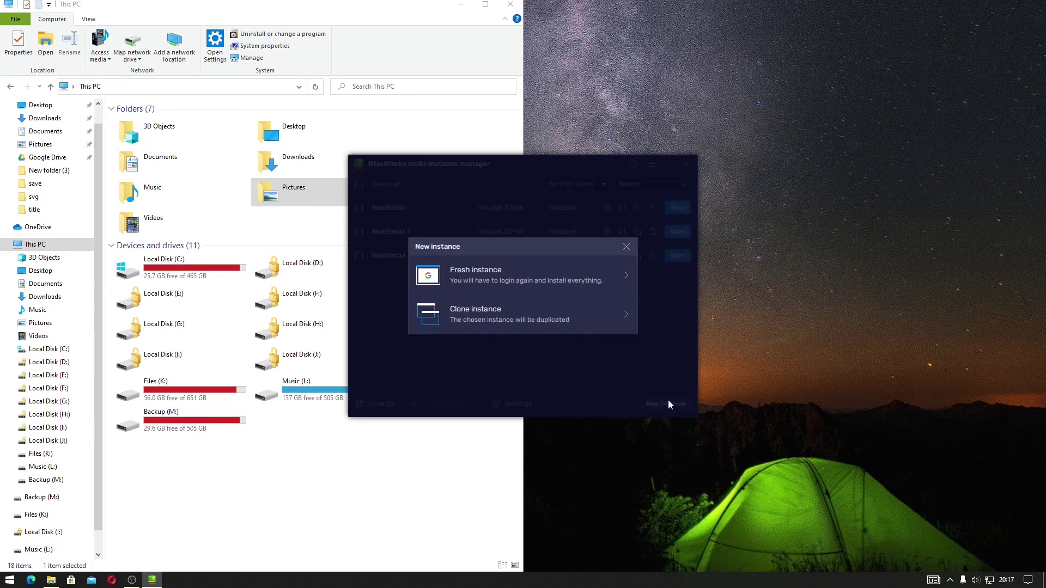
pyautogui.click(542, 329)
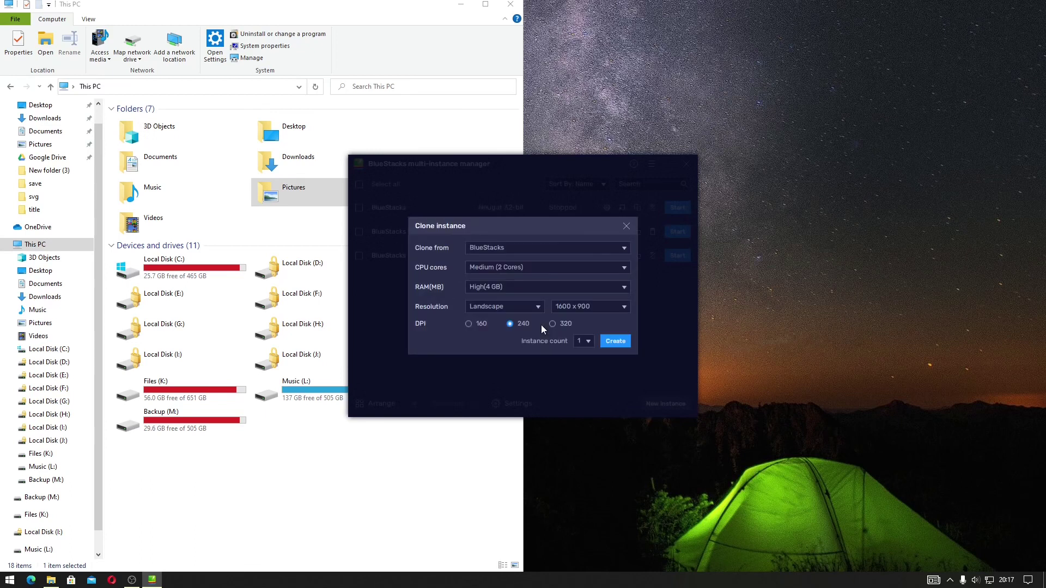
pyautogui.click(502, 254)
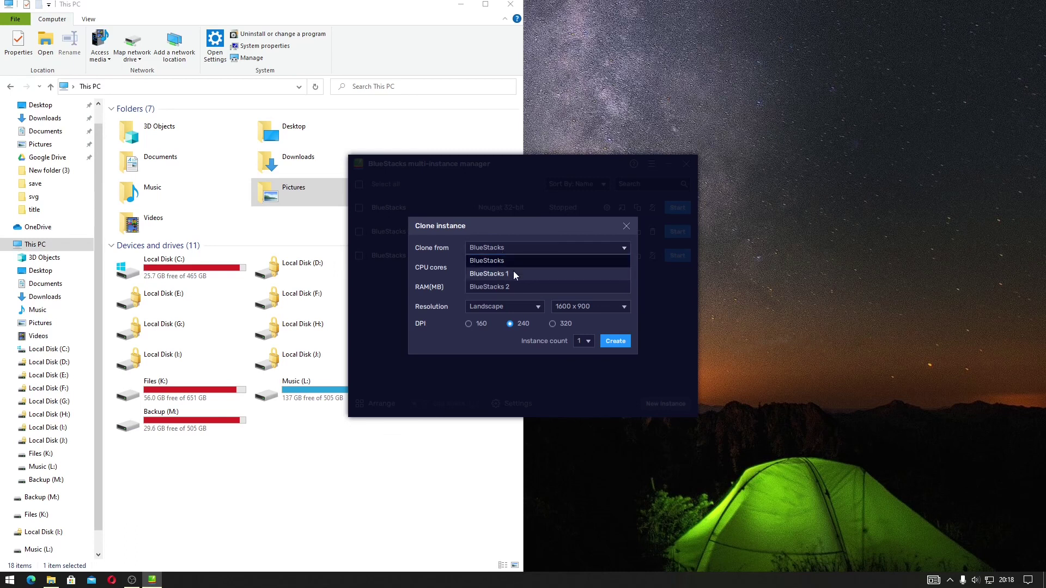
pyautogui.click(514, 273)
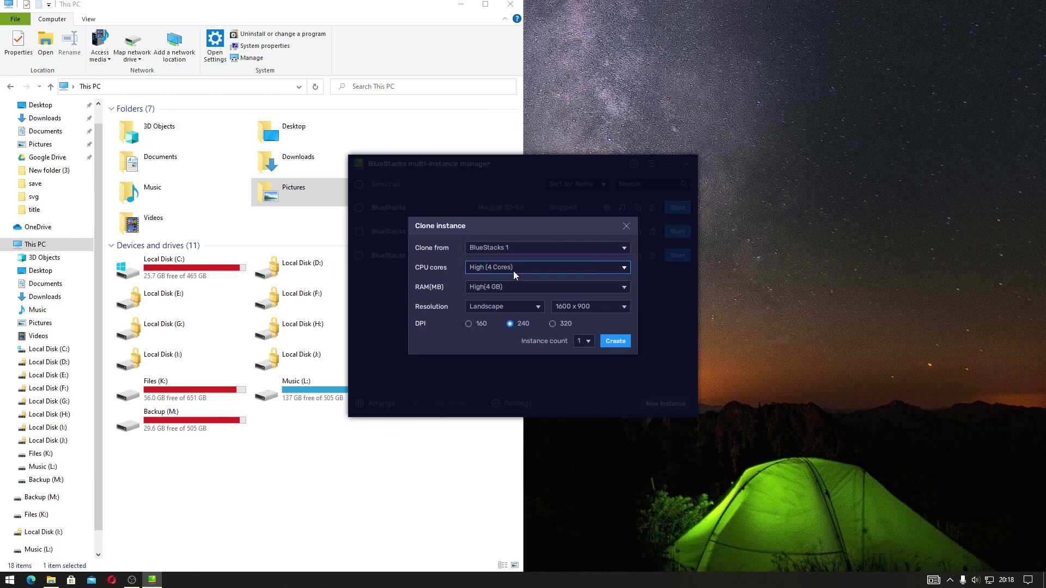
pyautogui.click(626, 227)
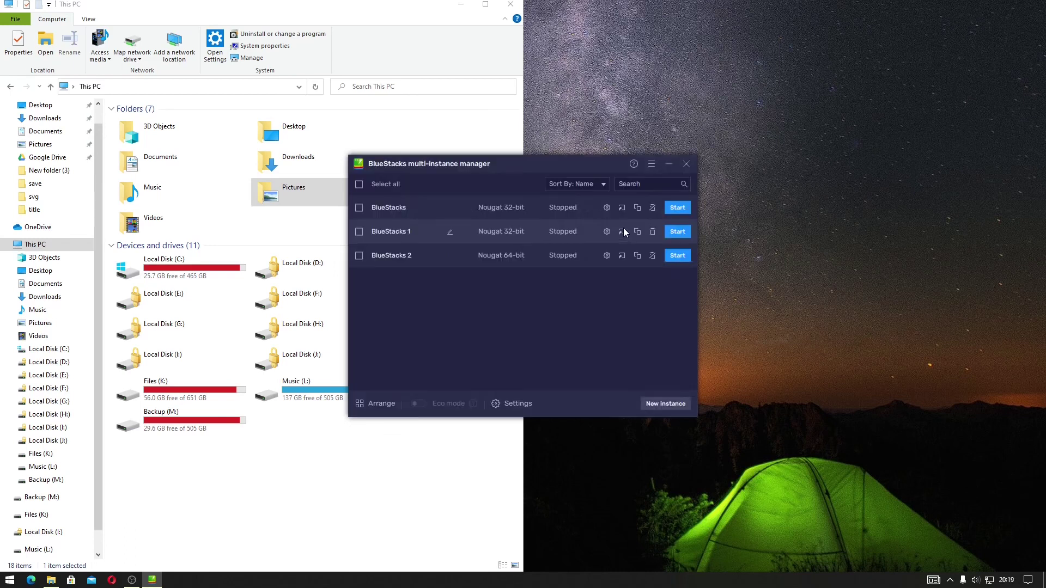
# Step: Start the BlueStacks 1 instance, look at the Google Play store inside it, and minimize its window
pyautogui.click(677, 232)
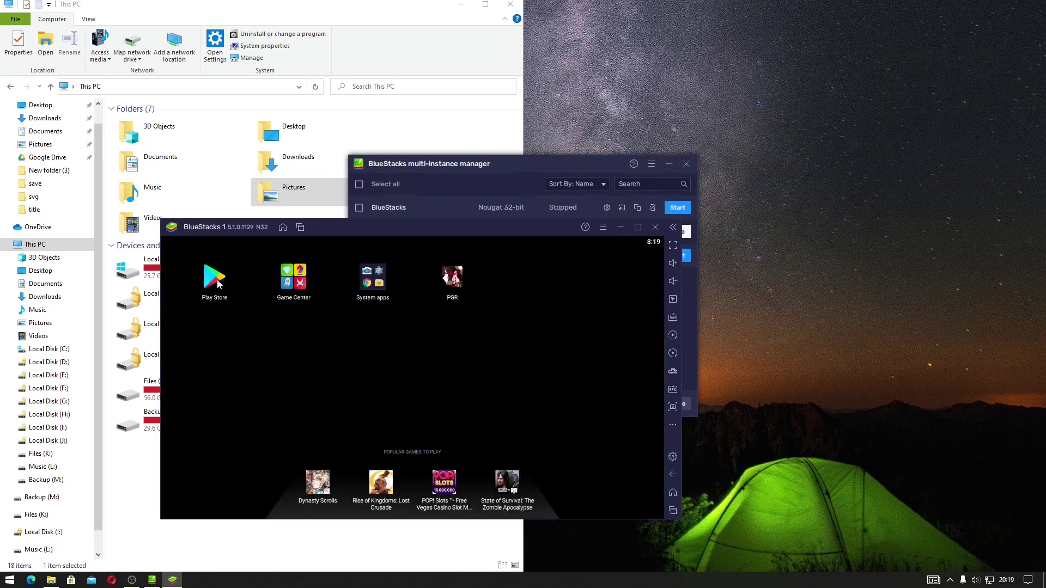
pyautogui.click(215, 278)
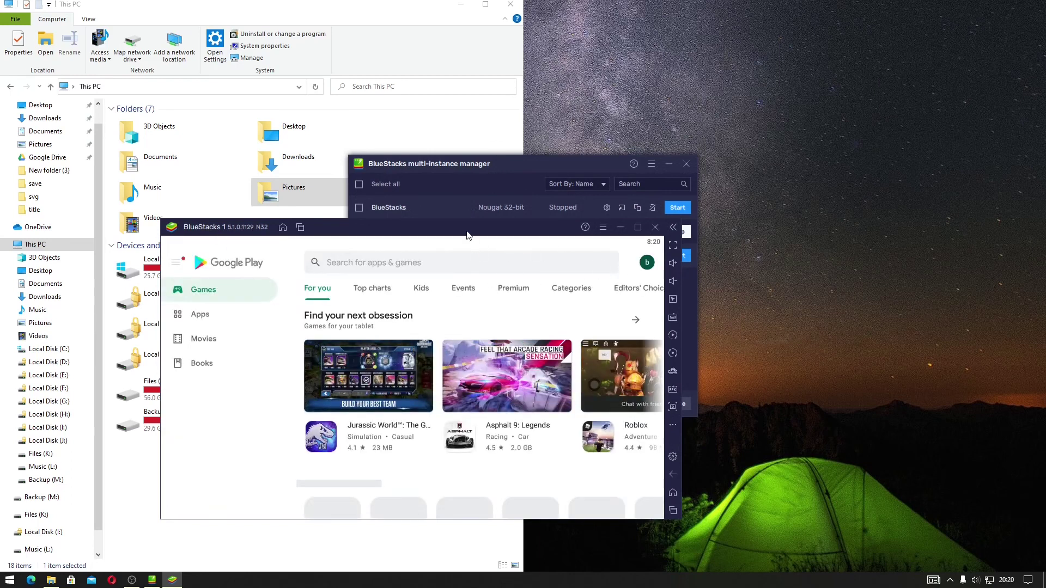
pyautogui.click(622, 227)
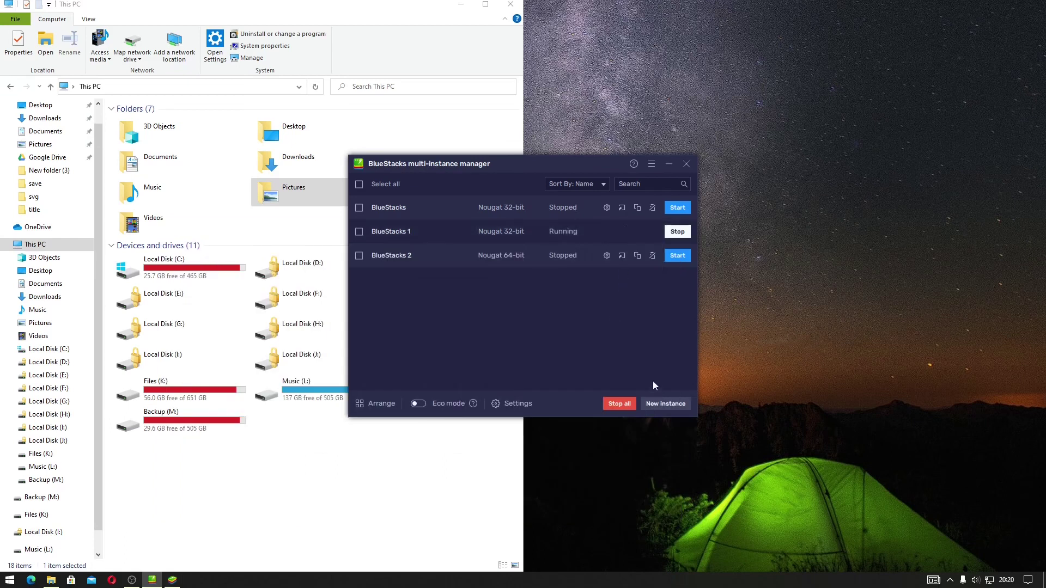
# Step: Try to clone the running BlueStacks 1 instance with Medium (2 Cores) and an instance count of 5
pyautogui.click(667, 404)
pyautogui.click(555, 319)
pyautogui.click(563, 252)
pyautogui.click(557, 273)
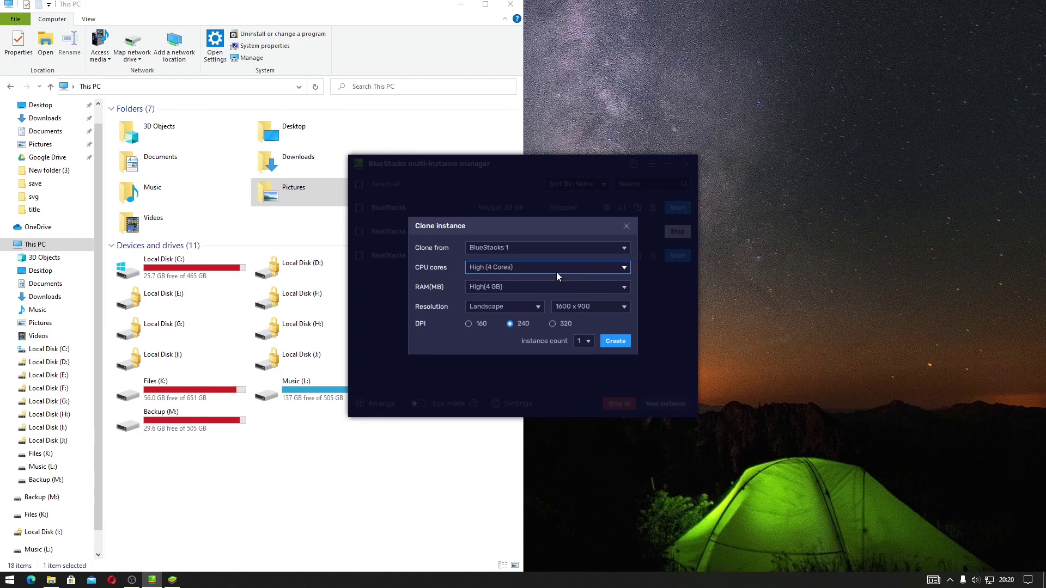
pyautogui.click(556, 273)
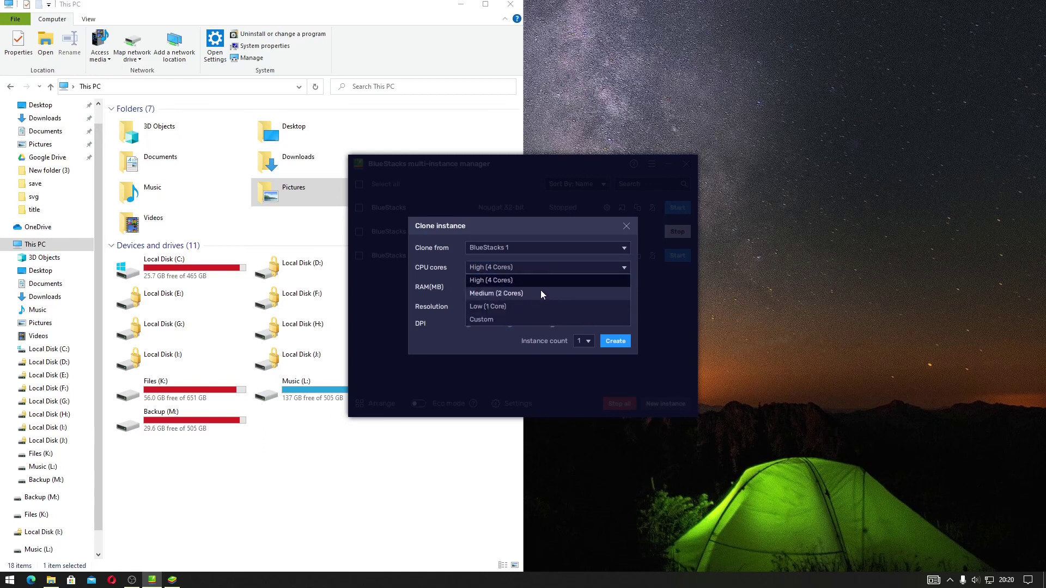
pyautogui.click(542, 294)
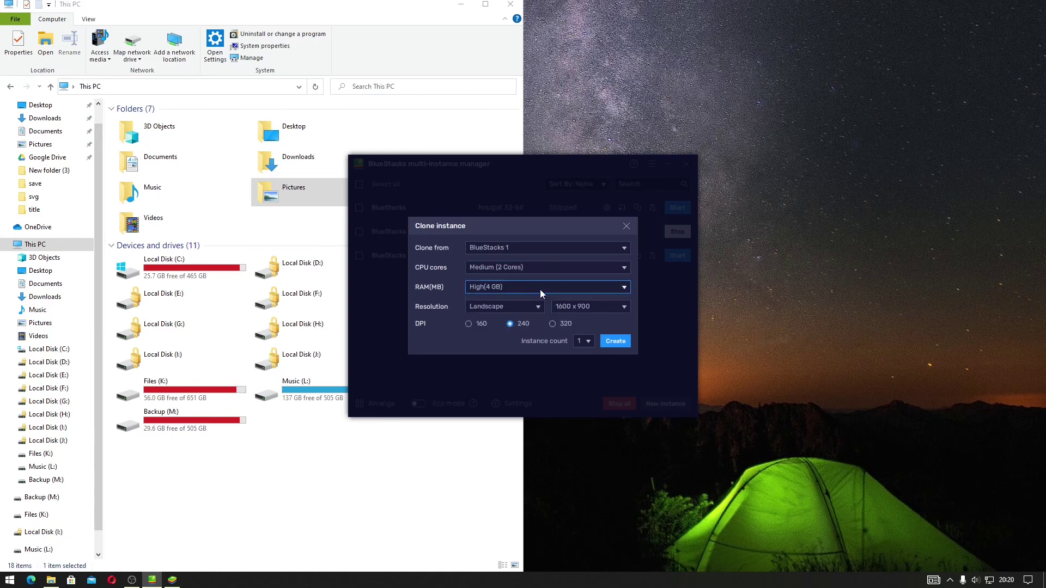
pyautogui.click(585, 341)
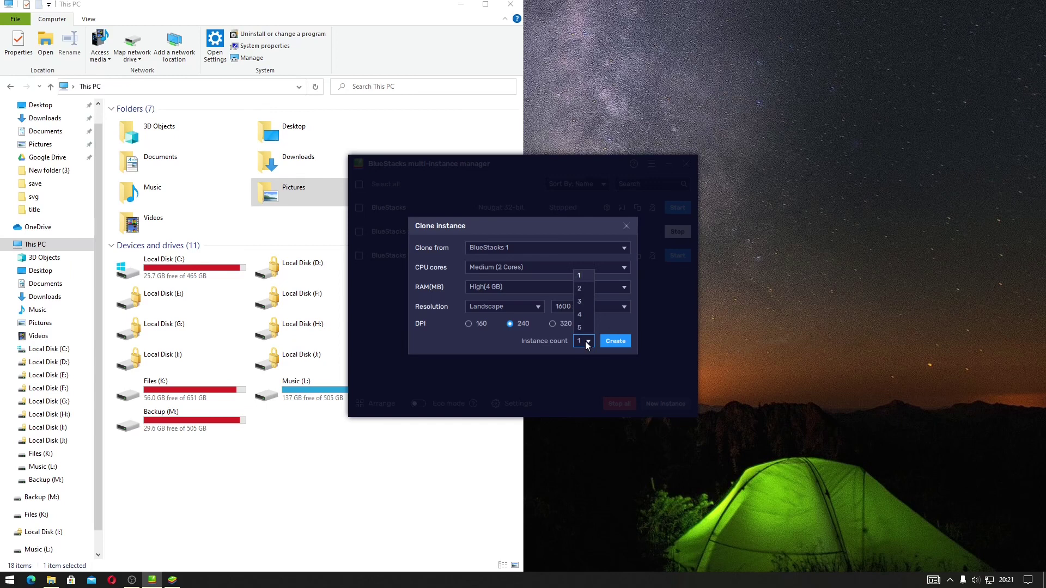
pyautogui.click(584, 330)
pyautogui.click(620, 342)
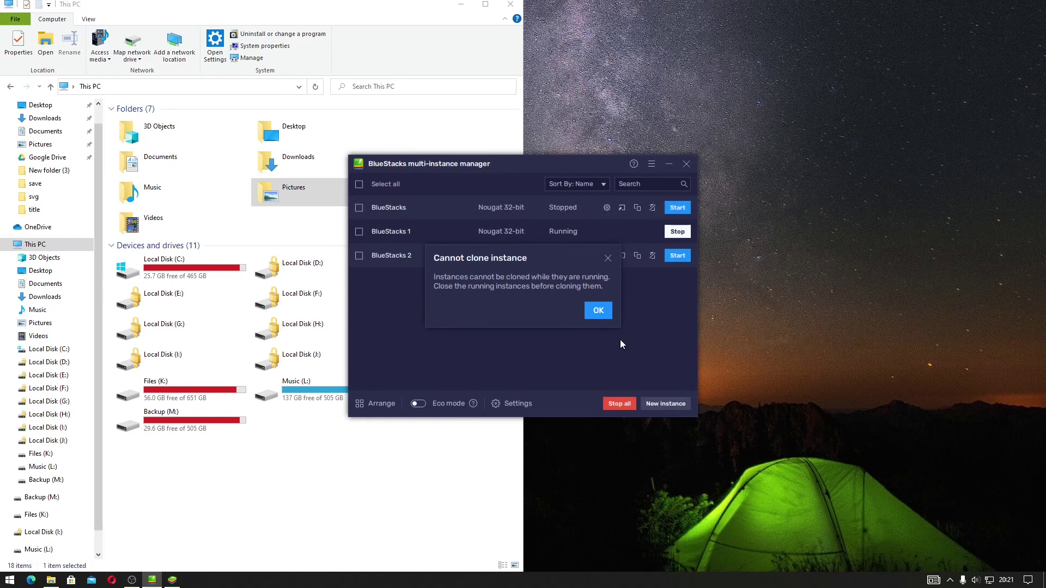
pyautogui.click(598, 314)
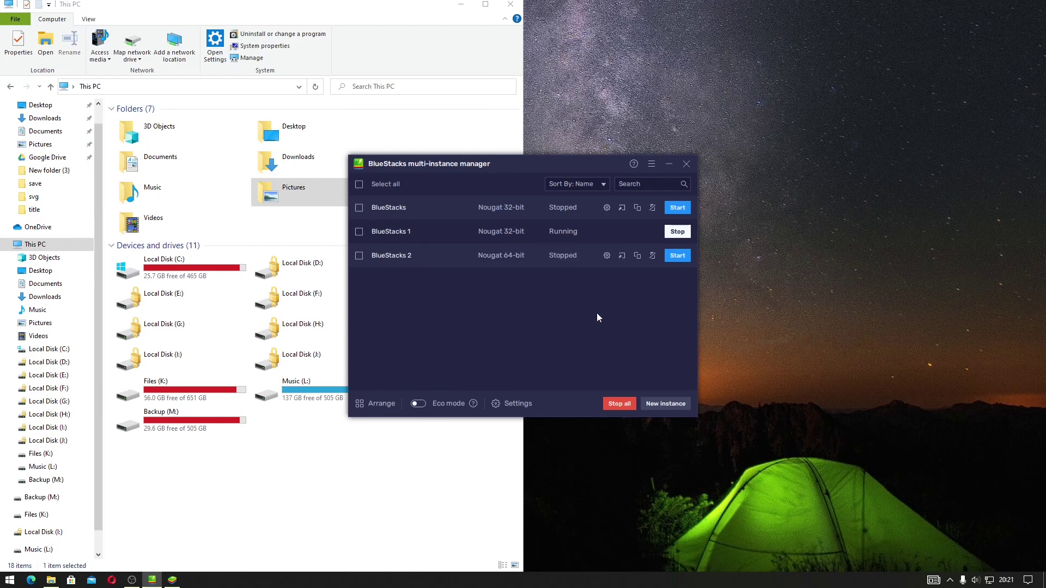
# Step: Stop the BlueStacks 1 instance and clone it with an instance count of 5
pyautogui.click(671, 234)
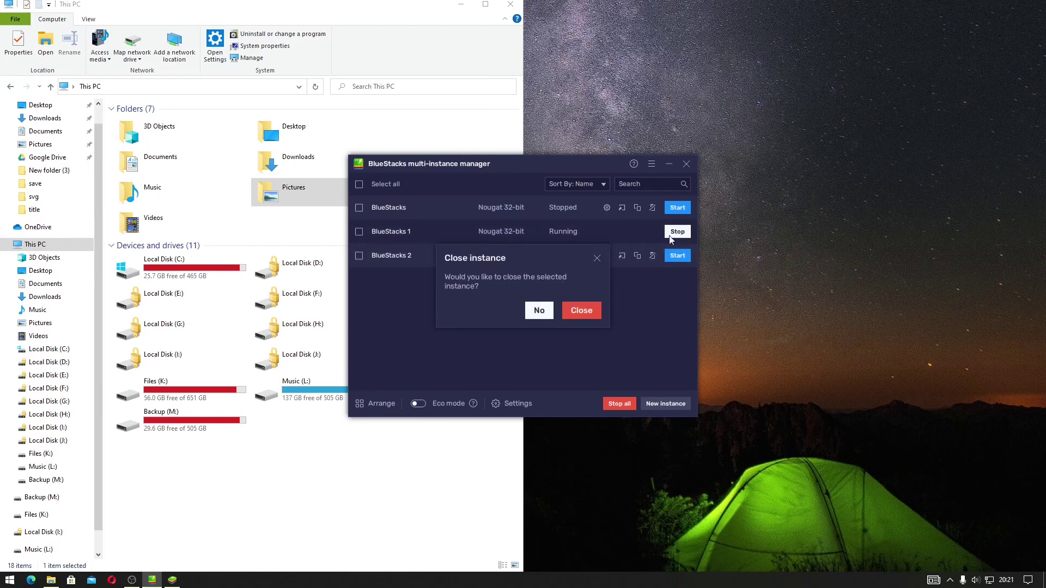
pyautogui.click(580, 309)
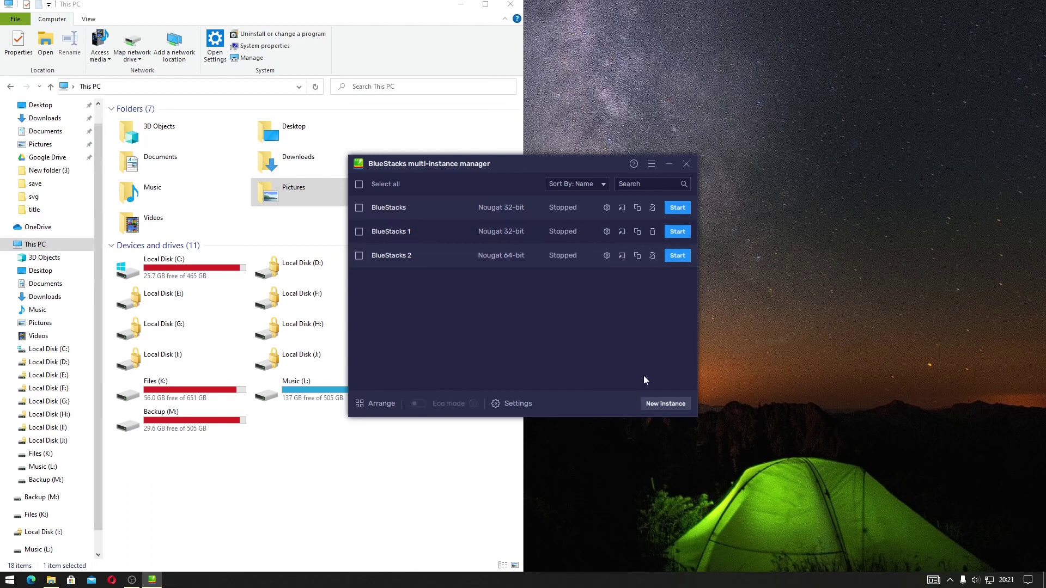
pyautogui.click(658, 403)
pyautogui.click(534, 322)
pyautogui.click(536, 248)
pyautogui.click(529, 273)
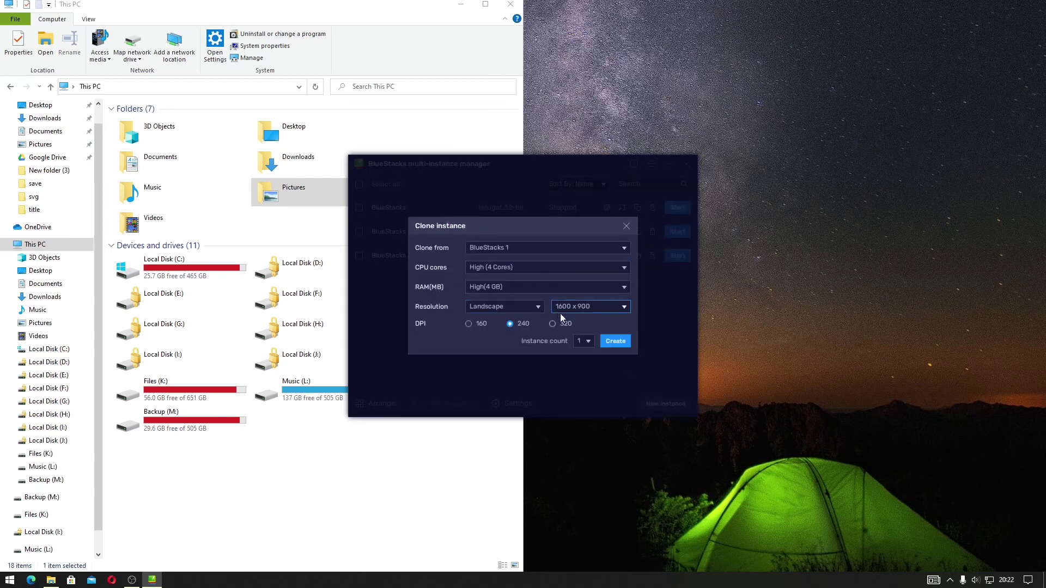
pyautogui.click(583, 338)
pyautogui.click(582, 328)
pyautogui.click(621, 342)
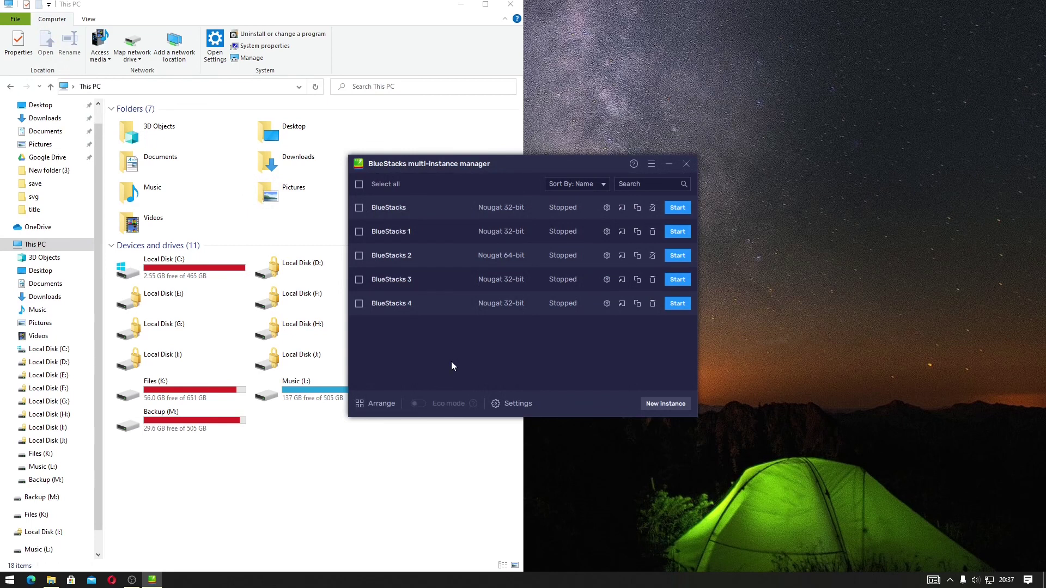
# Step: Check the free space of Local Disk (C:) and rename the original BlueStacks instance to BlueStacks Master
pyautogui.click(189, 279)
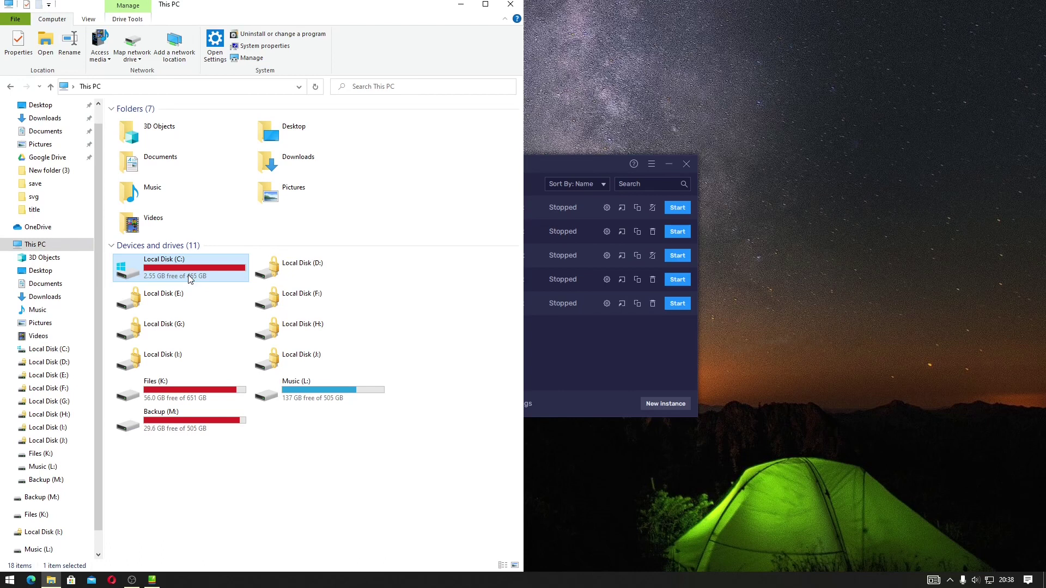
pyautogui.click(576, 349)
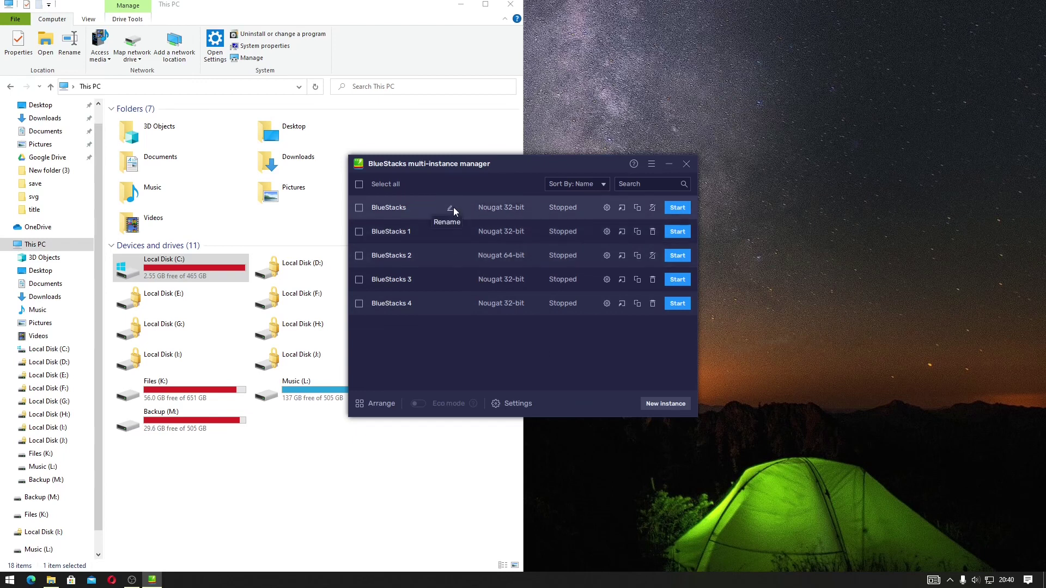
pyautogui.click(451, 208)
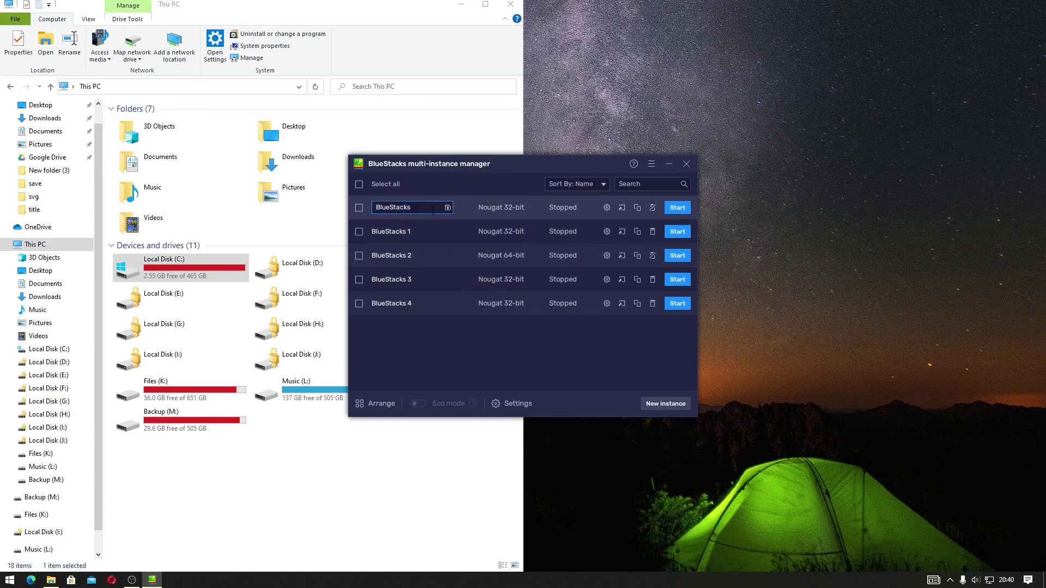
pyautogui.write('Master')
pyautogui.click(447, 208)
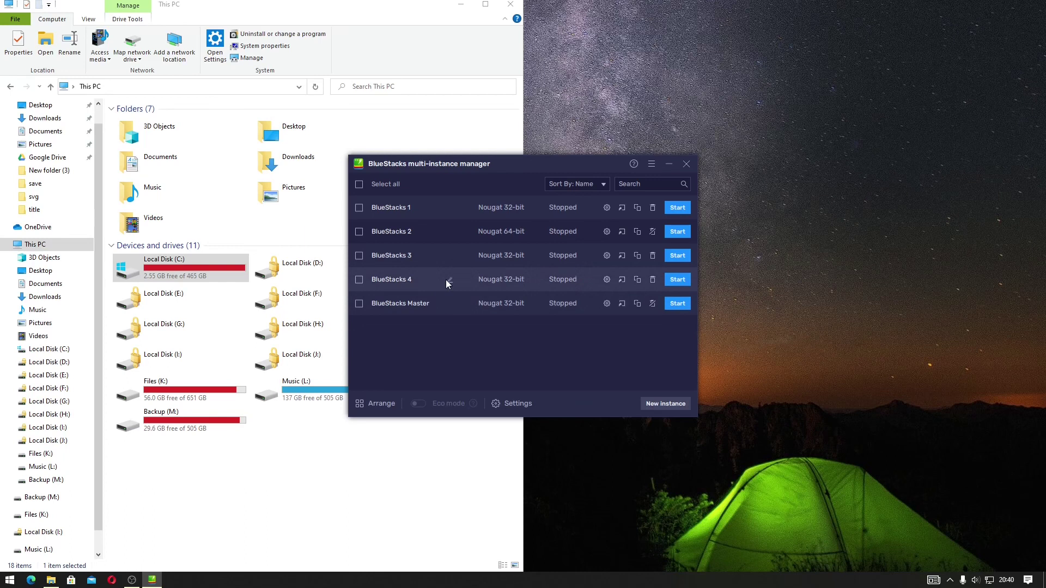
# Step: Review the performance, display and graphics settings of the BlueStacks 4 instance without changing them
pyautogui.click(606, 280)
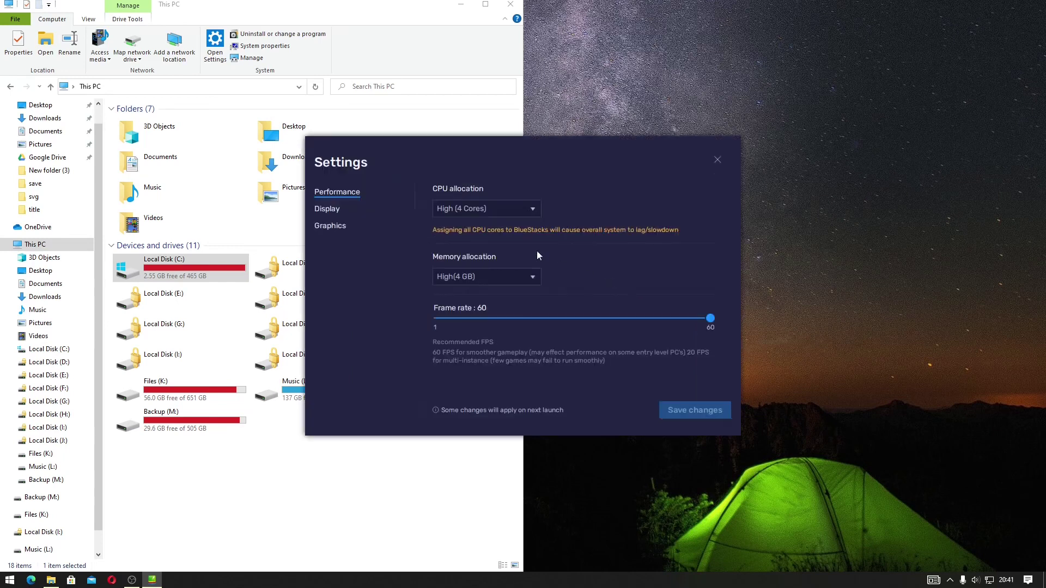
pyautogui.click(372, 205)
pyautogui.click(360, 228)
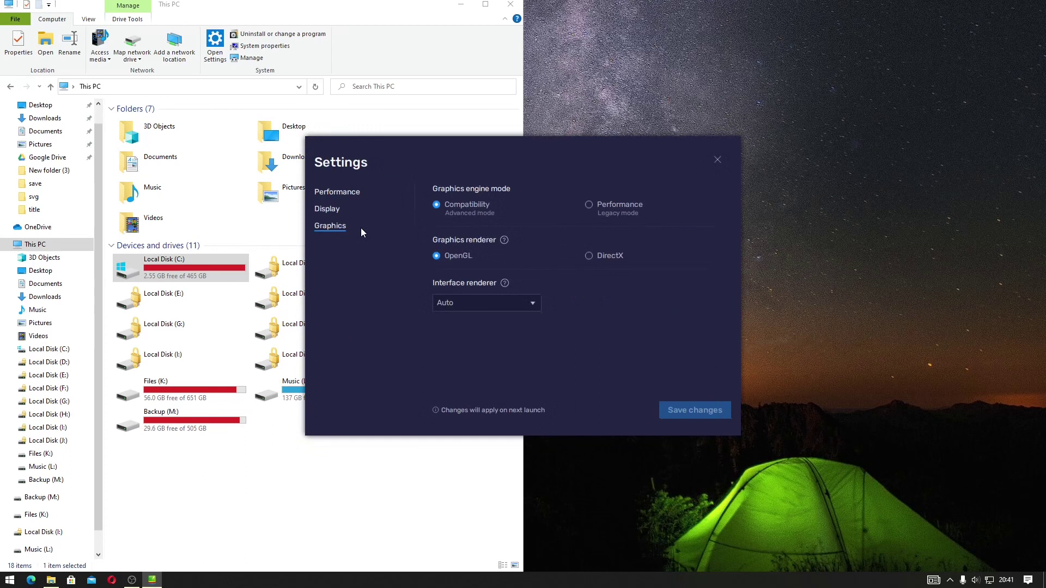
pyautogui.click(717, 159)
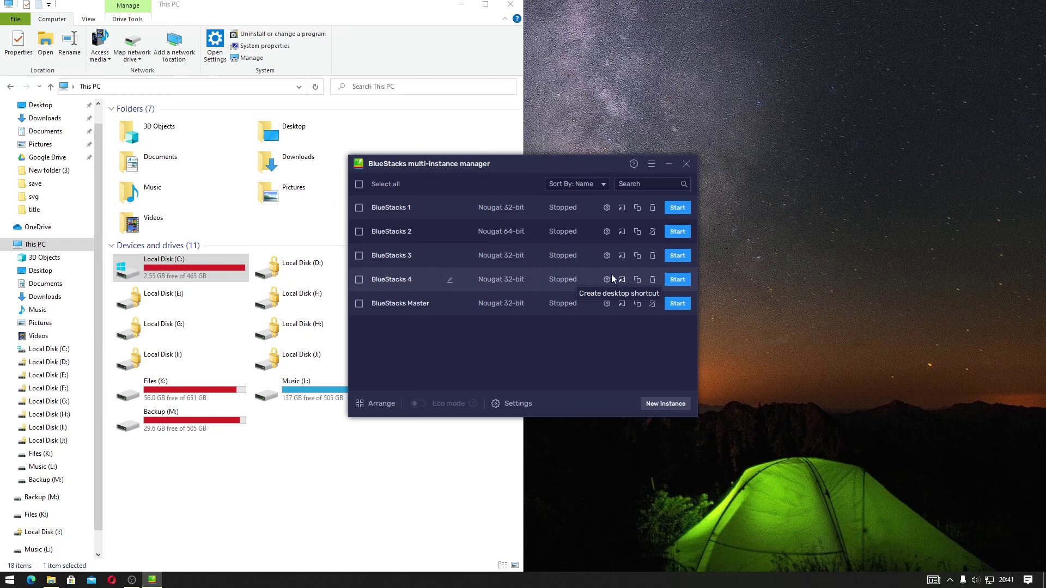
# Step: Minimize the File Explorer window and create desktop shortcuts for the BlueStacks 4 and BlueStacks Master instances
pyautogui.click(461, 4)
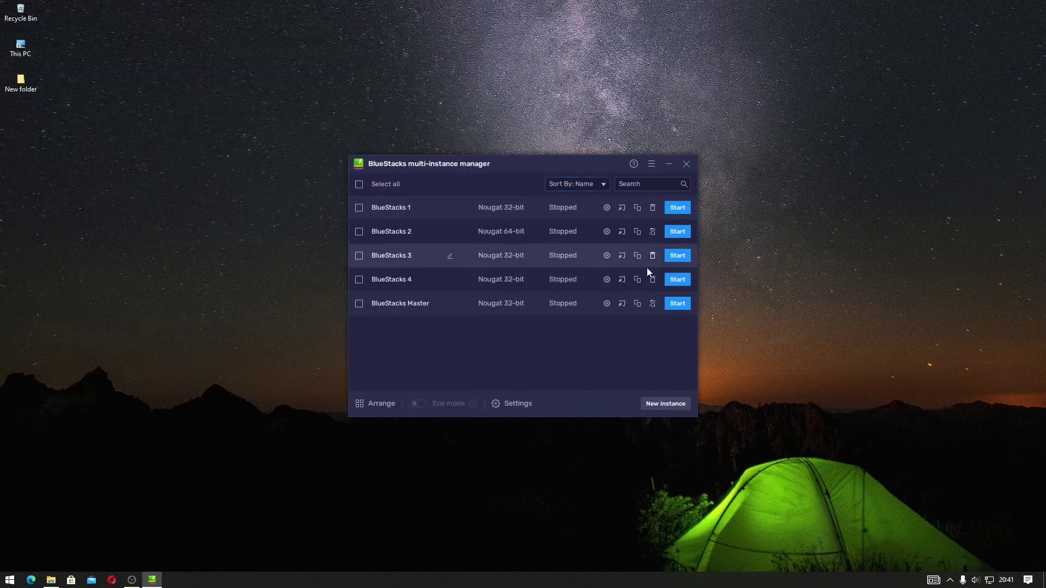
pyautogui.click(620, 278)
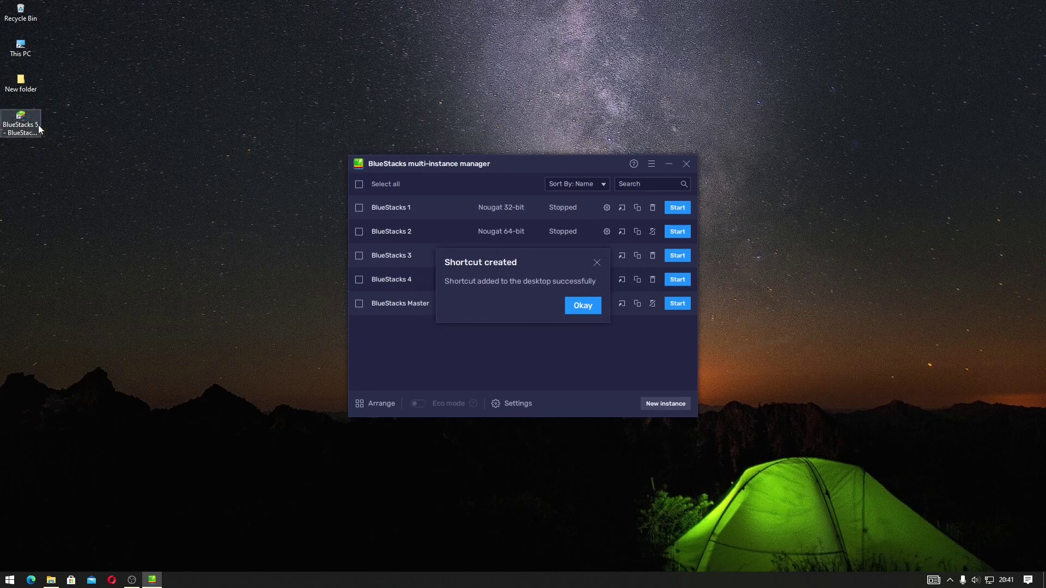
pyautogui.click(581, 306)
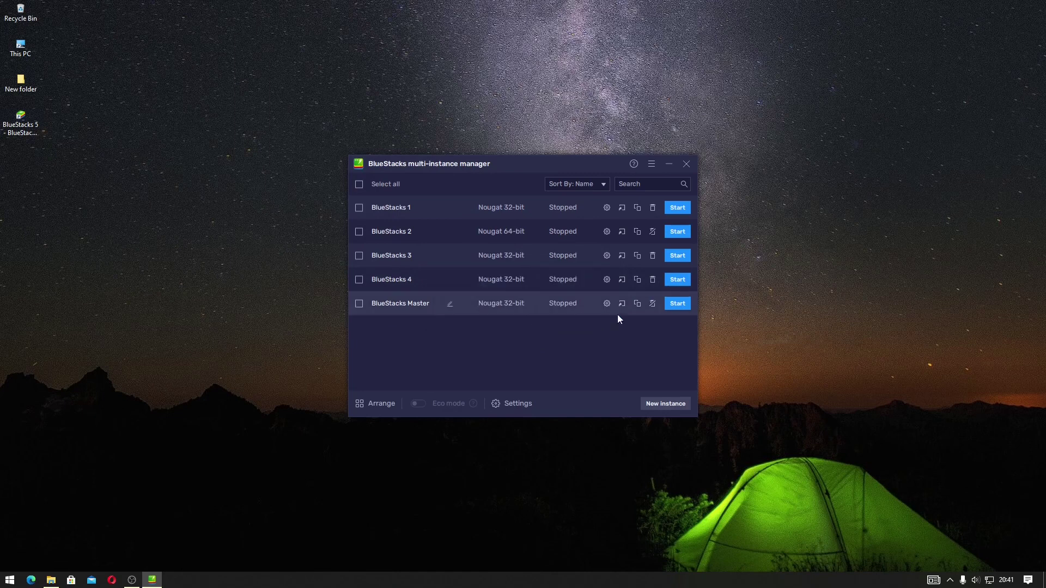
pyautogui.click(622, 303)
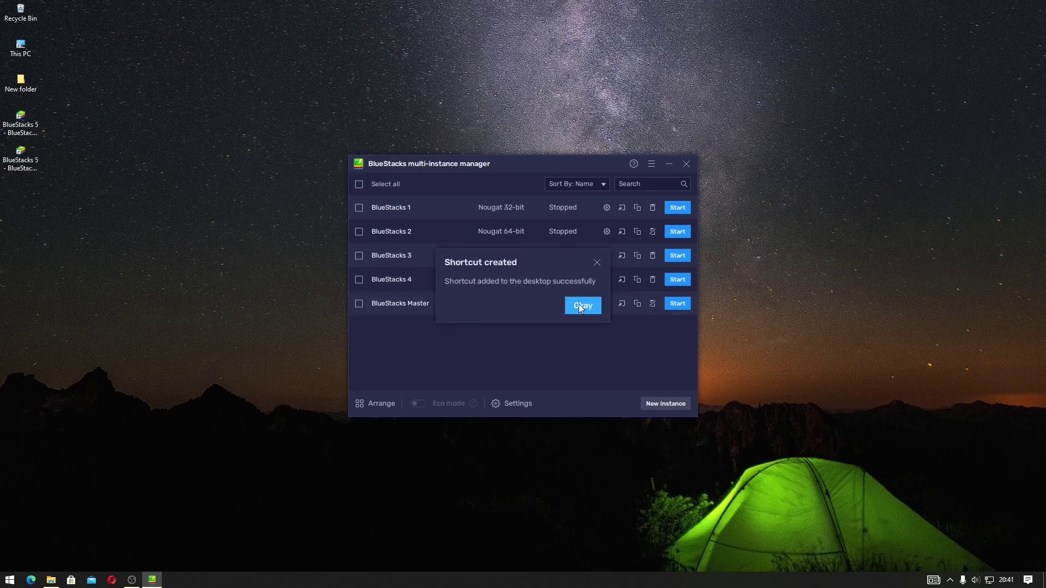
pyautogui.click(581, 306)
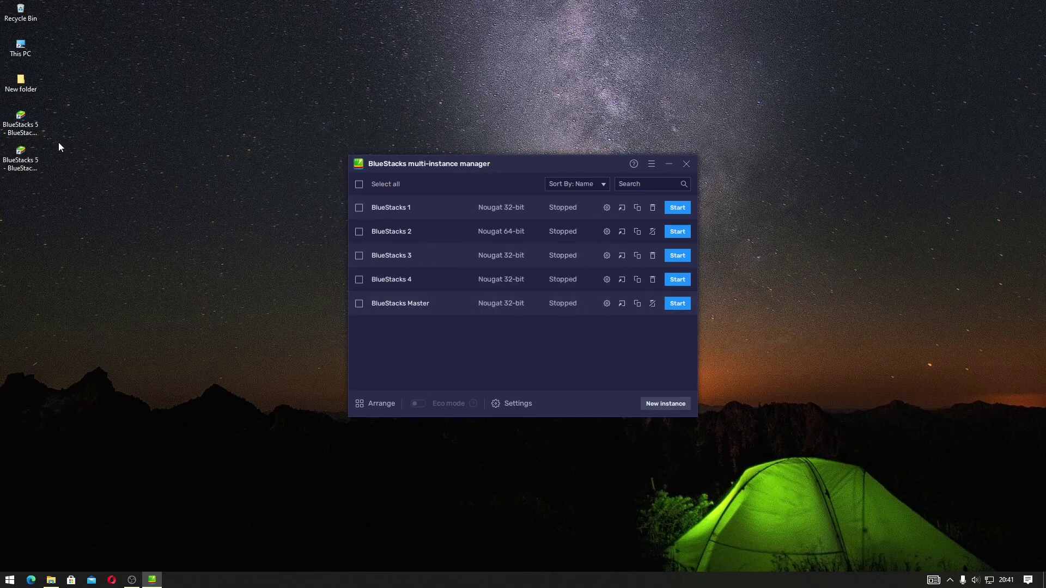
pyautogui.click(21, 126)
pyautogui.click(23, 156)
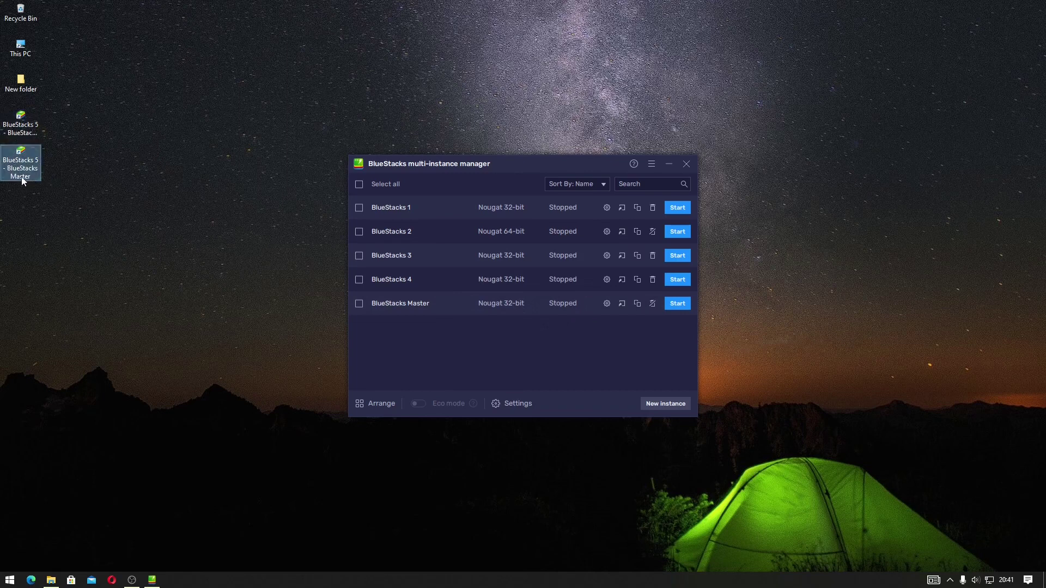
pyautogui.click(618, 351)
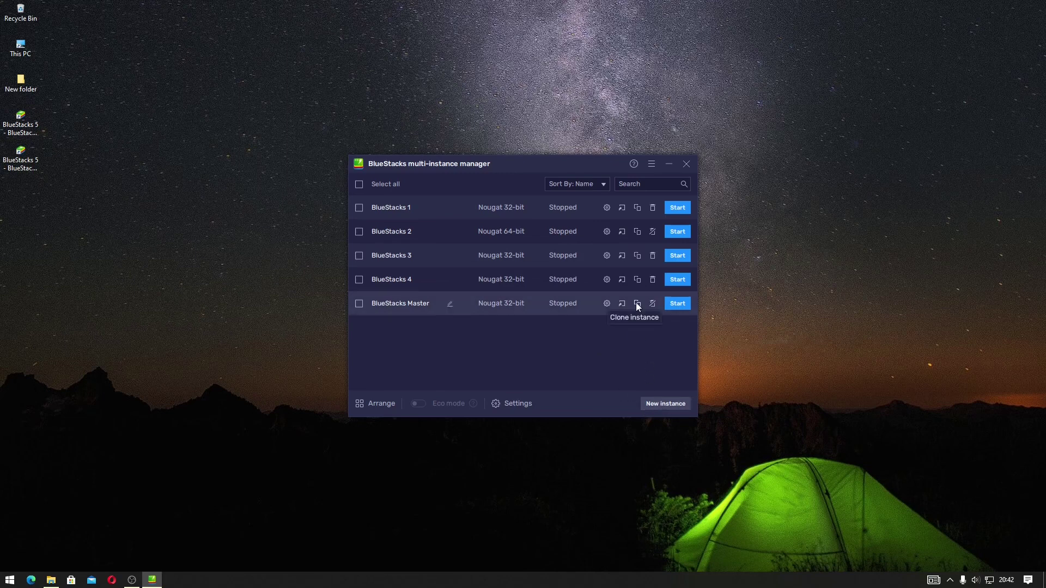
# Step: View the clone options of the BlueStacks 3 instance and close them without creating a copy
pyautogui.click(636, 255)
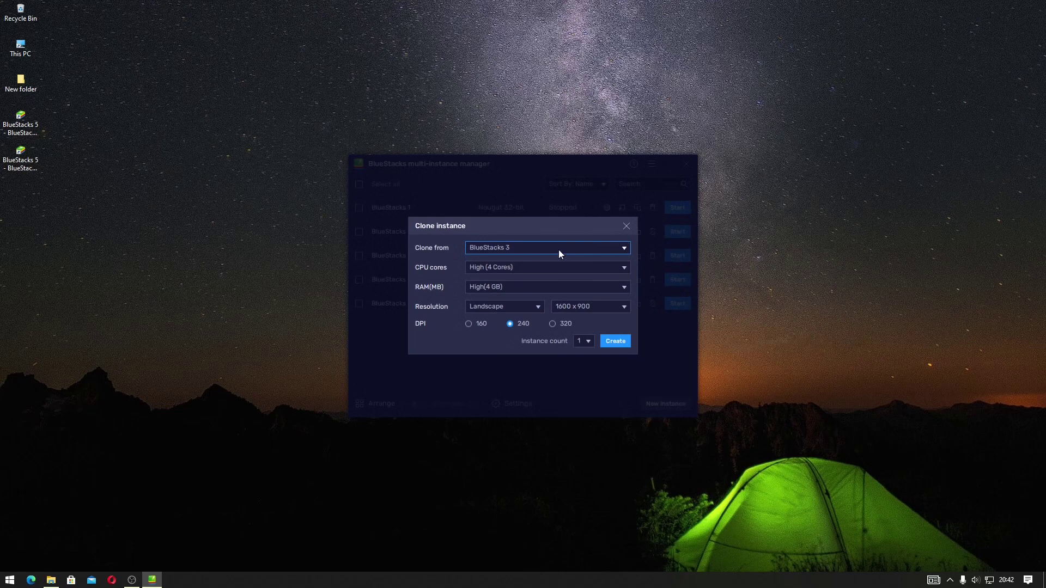
pyautogui.click(626, 226)
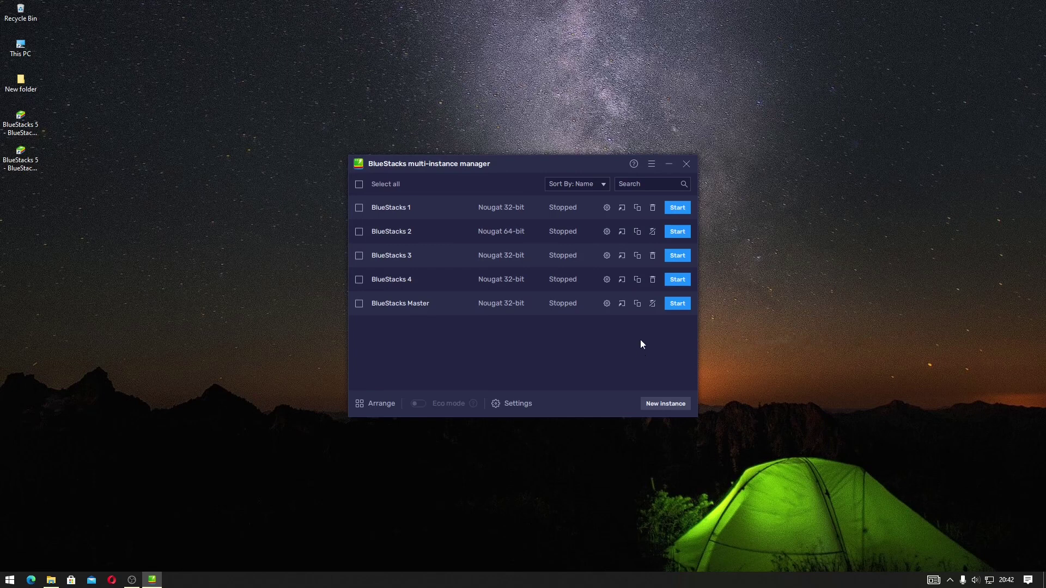
# Step: Delete the BlueStacks 4 instance and refresh This PC in File Explorer to check the free space of Local Disk (C:)
pyautogui.click(652, 280)
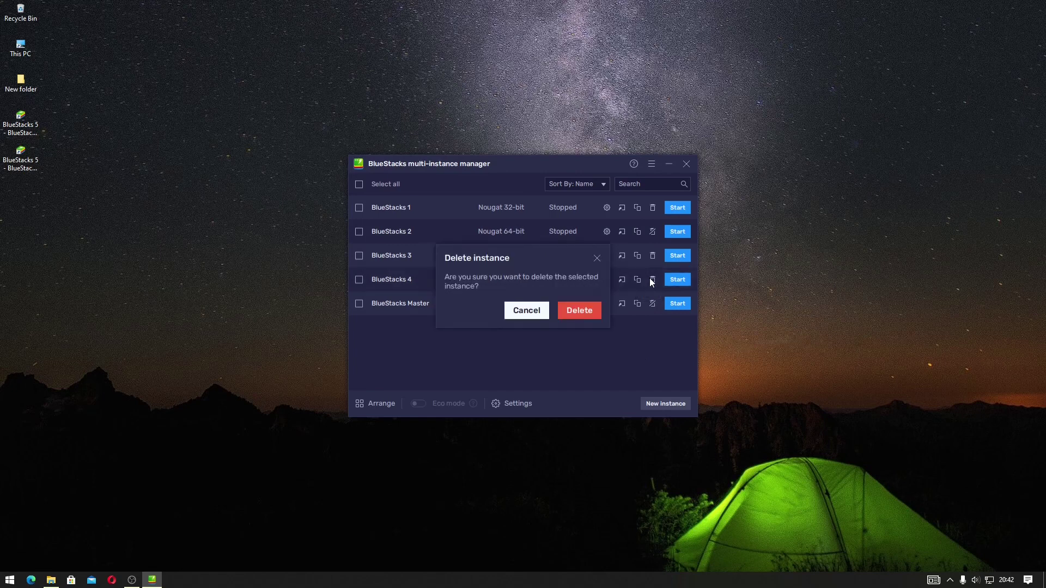
pyautogui.click(579, 311)
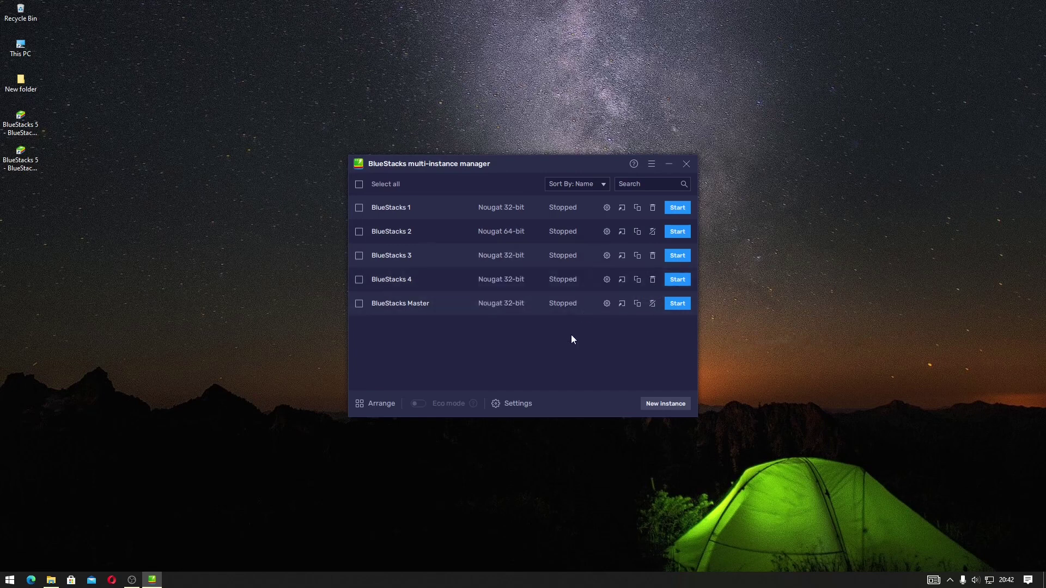
pyautogui.click(43, 582)
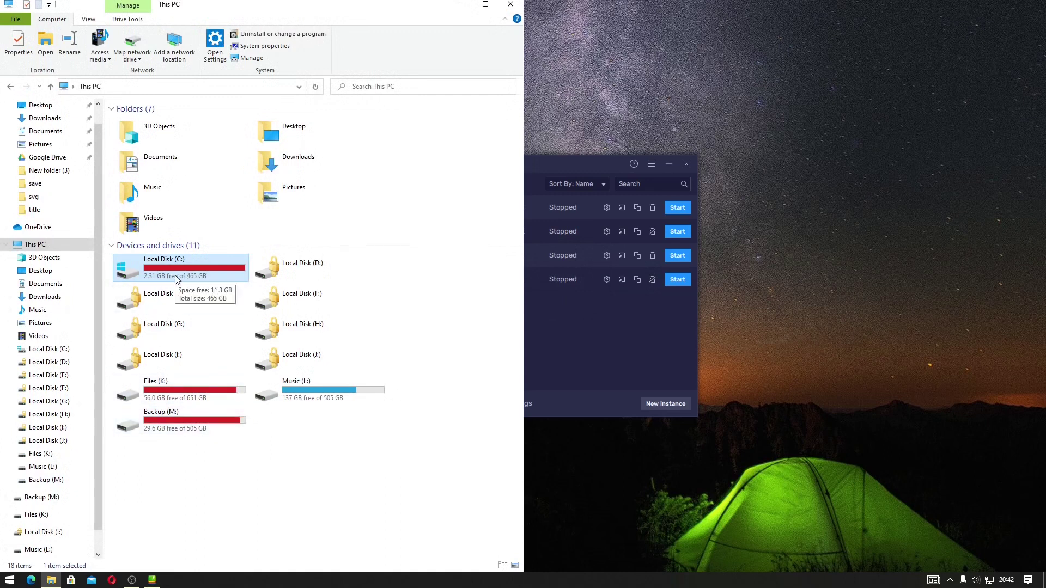
pyautogui.rightClick(313, 471)
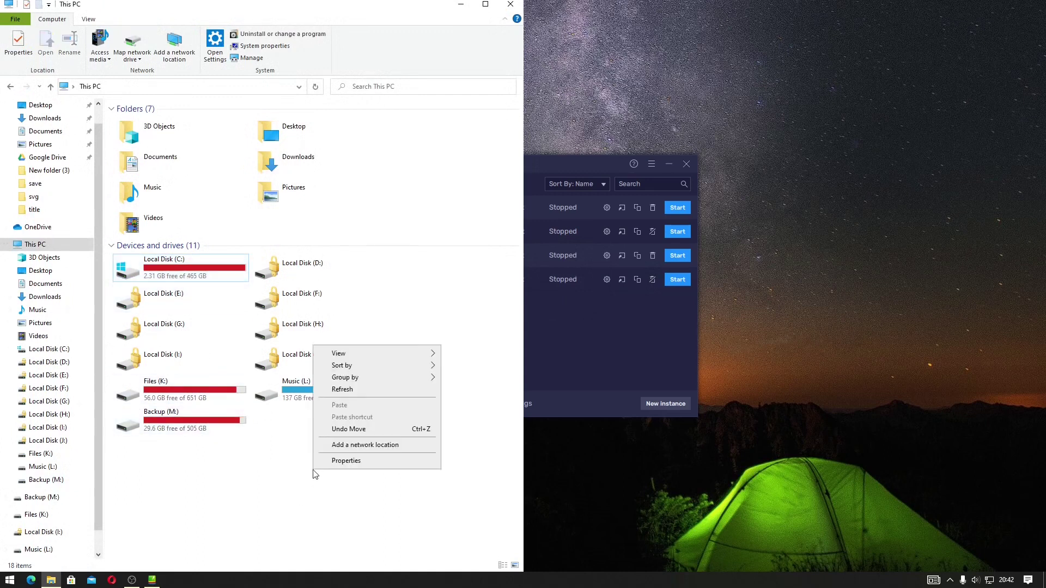
pyautogui.click(342, 389)
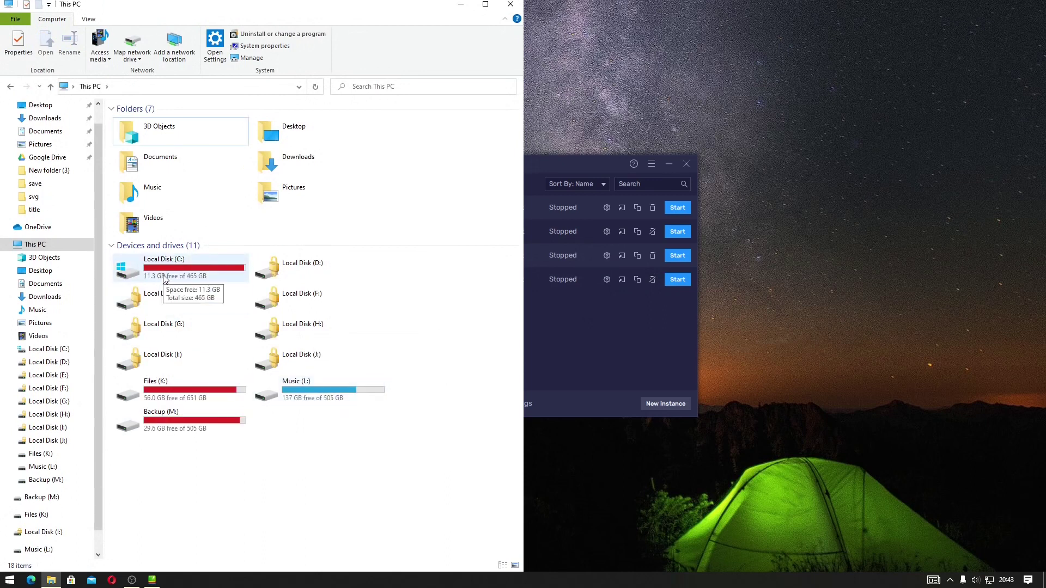
# Step: Start the BlueStacks 3 instance from the multi-instance manager and open the Play Store in it
pyautogui.click(613, 333)
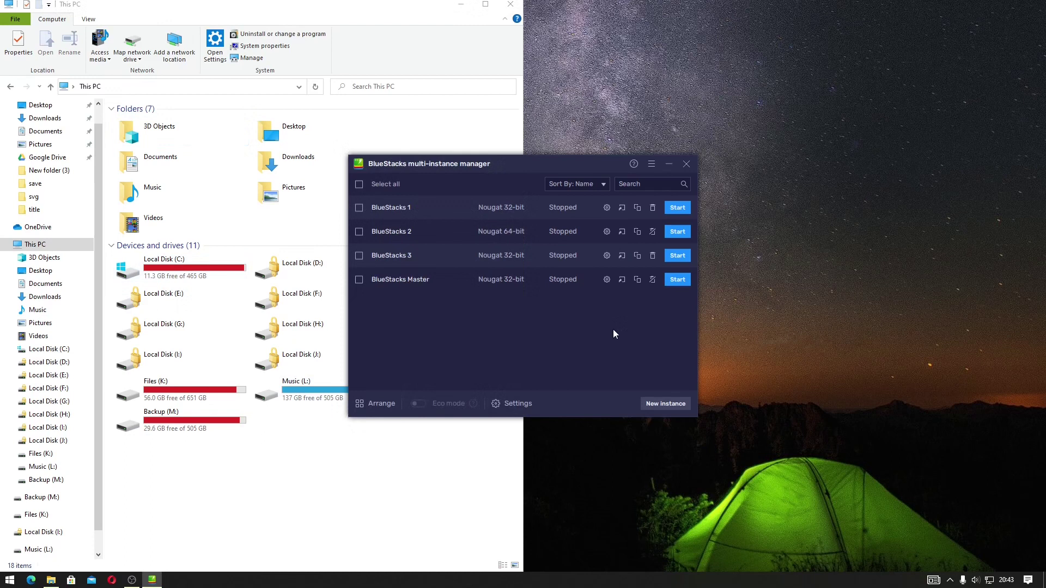
pyautogui.click(674, 260)
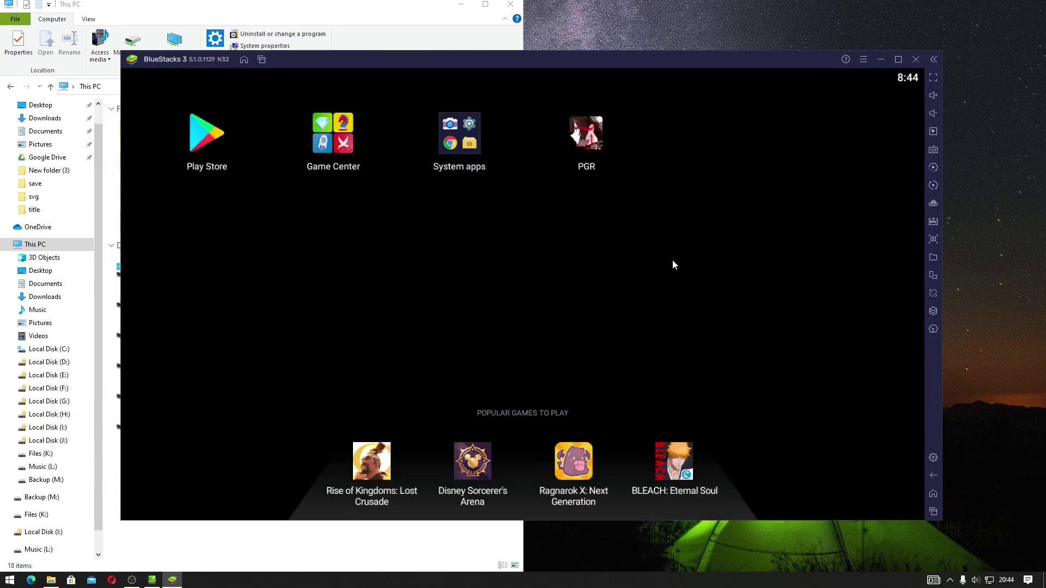
pyautogui.click(198, 142)
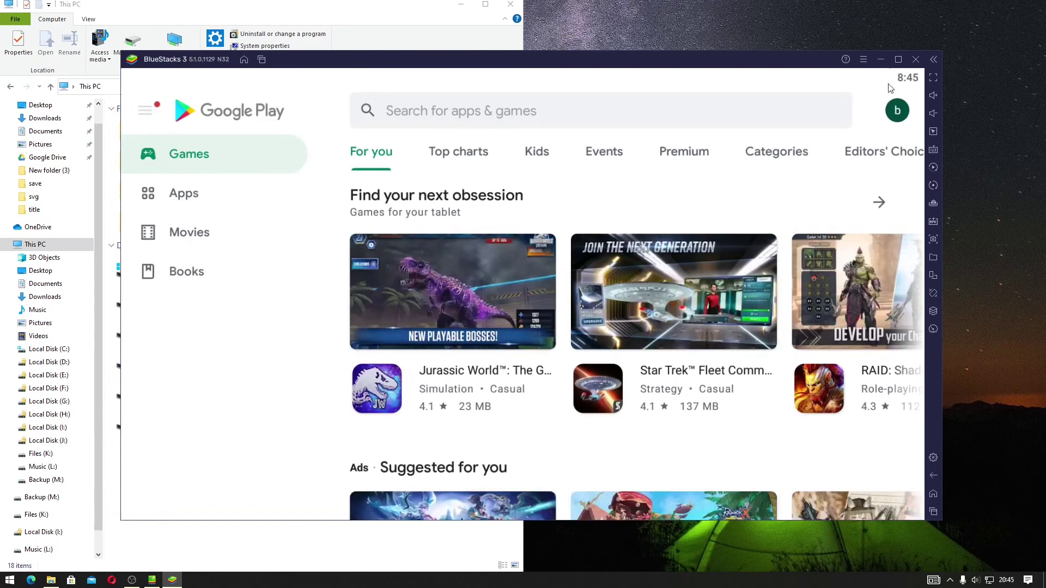
# Step: Start the BlueStacks 2 instance alongside BlueStacks 3 and arrange the running instance windows with the multi-instance manager
pyautogui.moveTo(757, 64); pyautogui.dragTo(967, 218)
pyautogui.hotkey('ctrl', 'shift', '8')
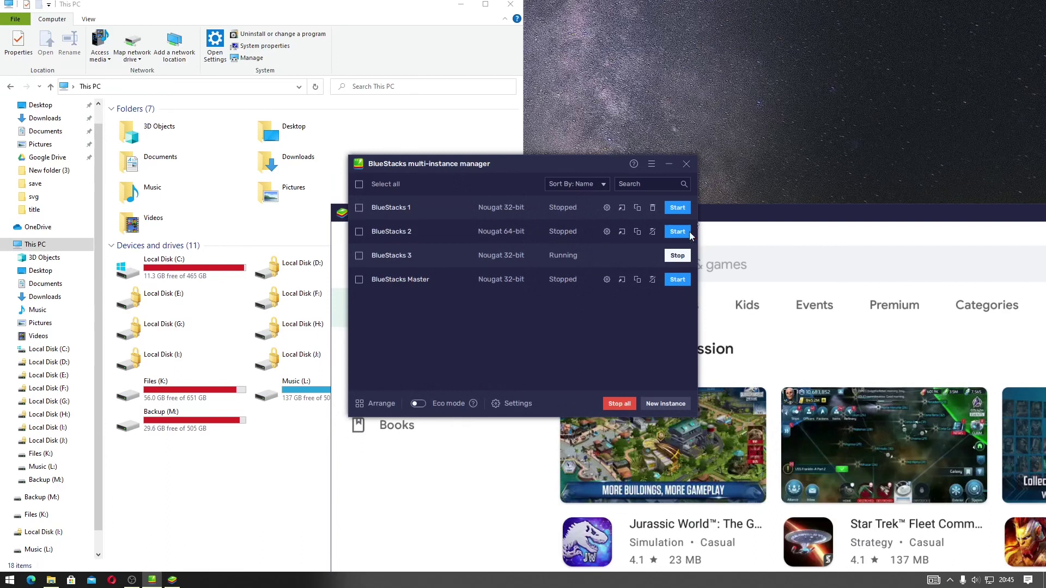
pyautogui.click(675, 234)
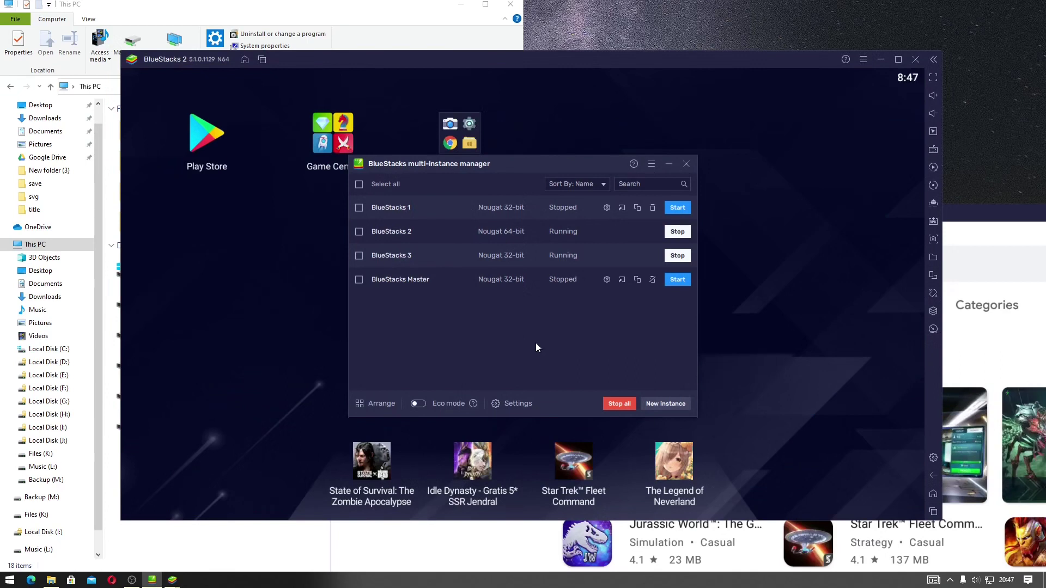
pyautogui.click(967, 218)
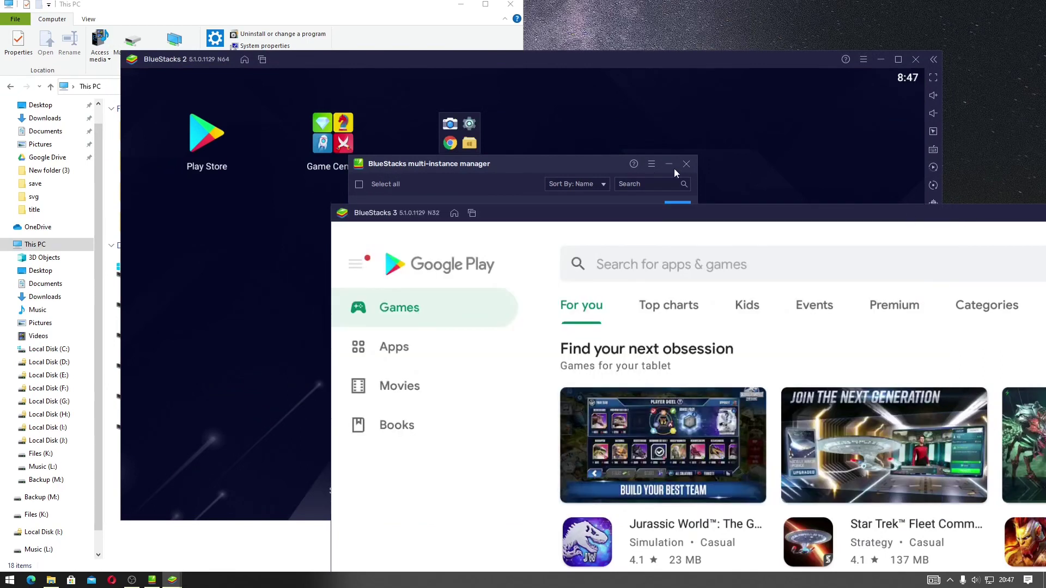
pyautogui.click(540, 165)
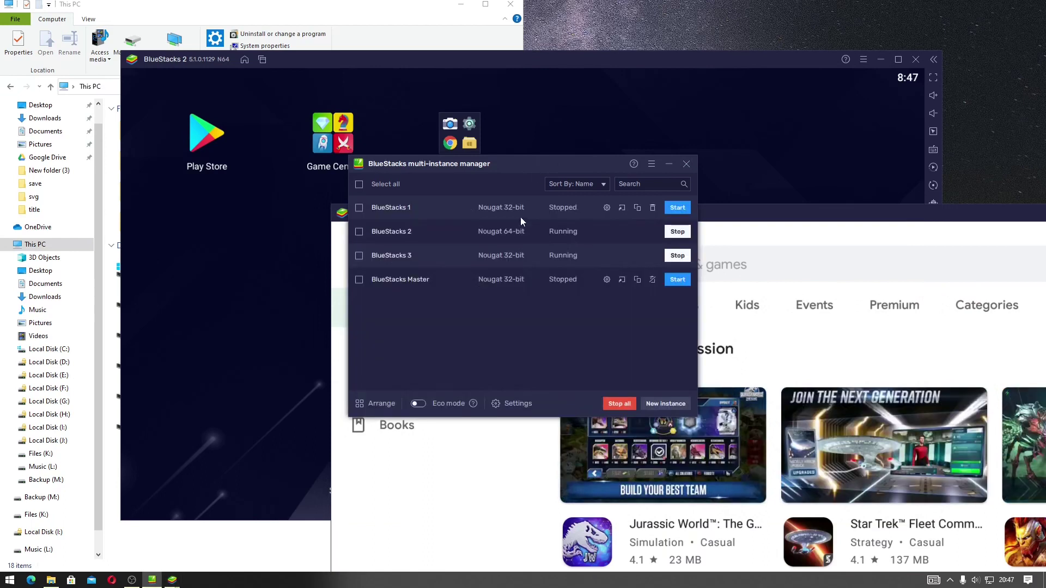
pyautogui.click(374, 403)
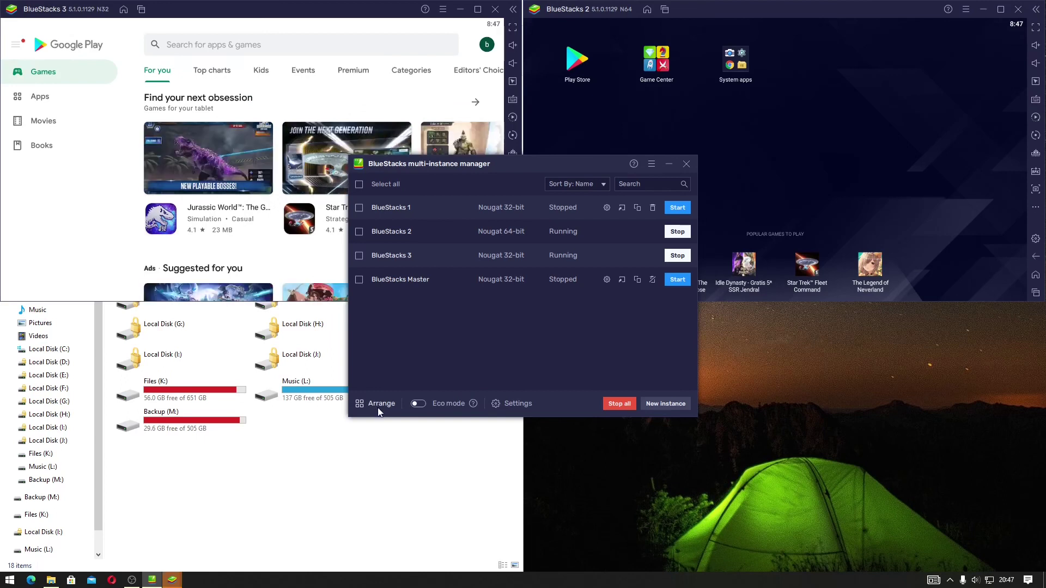
# Step: Bring File Explorer to the front and stop the running BlueStacks 3 instance in the multi-instance manager
pyautogui.click(364, 475)
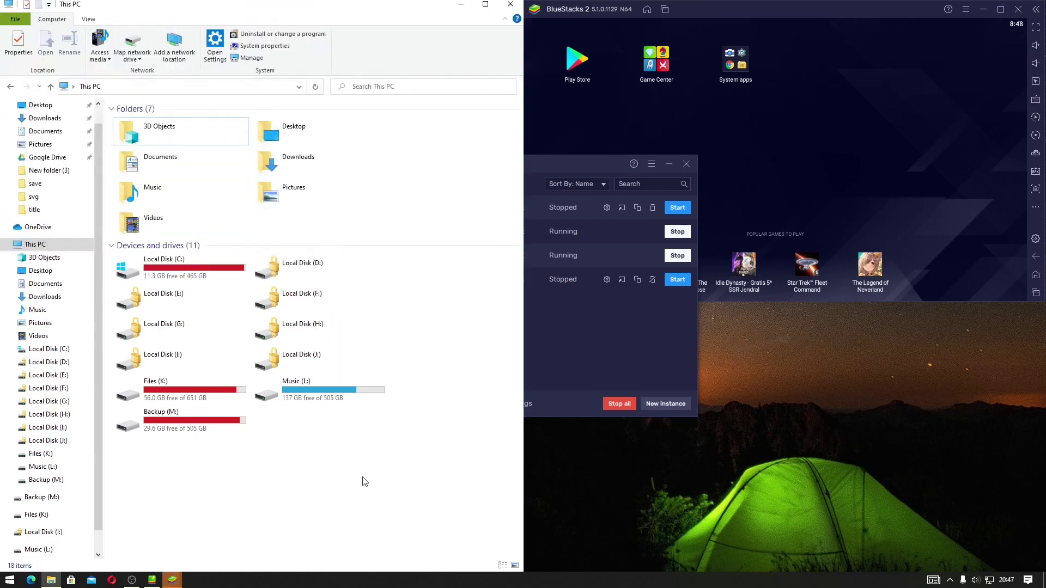
pyautogui.click(641, 342)
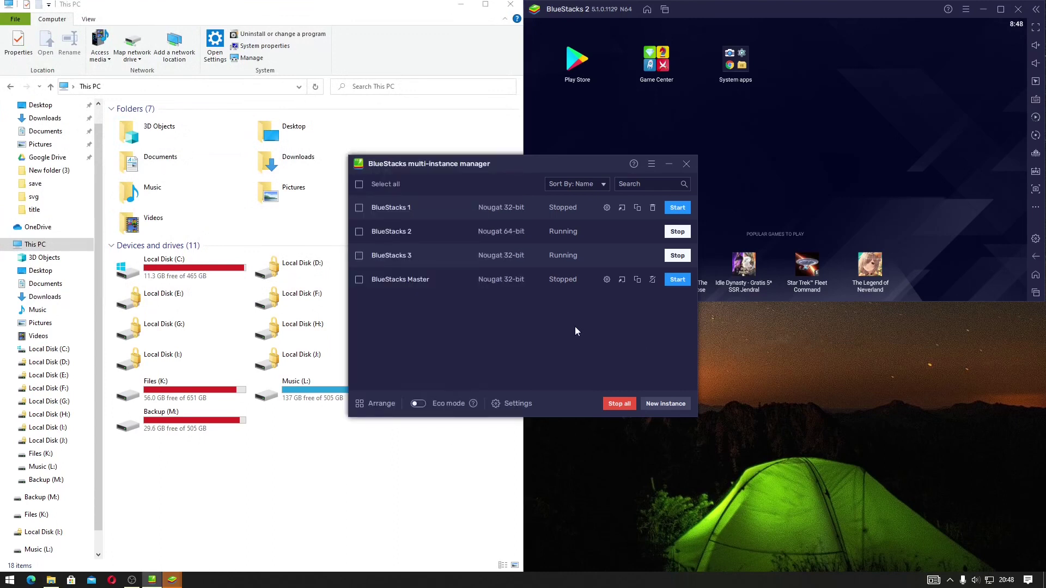
pyautogui.click(677, 256)
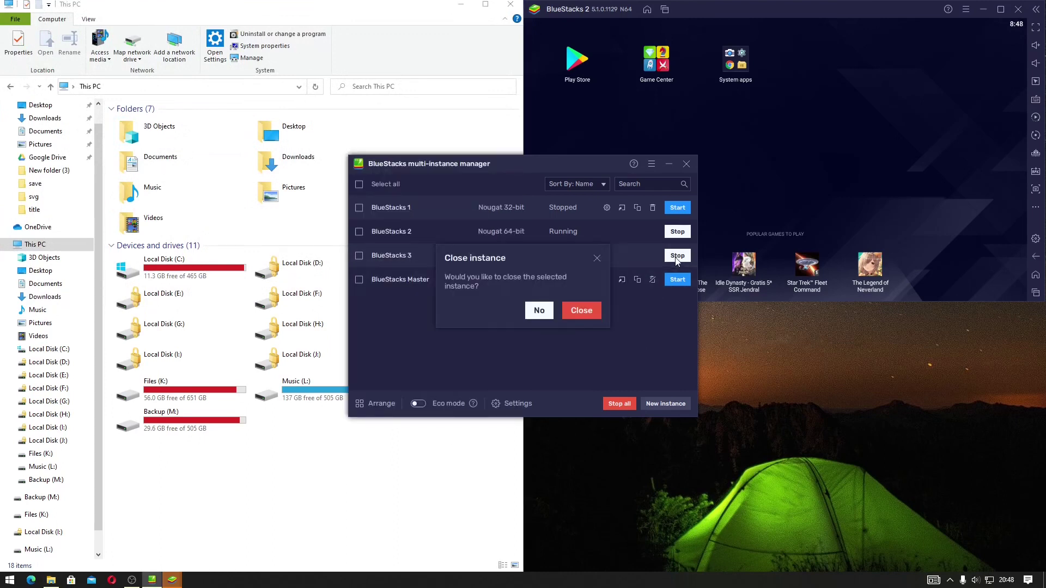
pyautogui.click(594, 309)
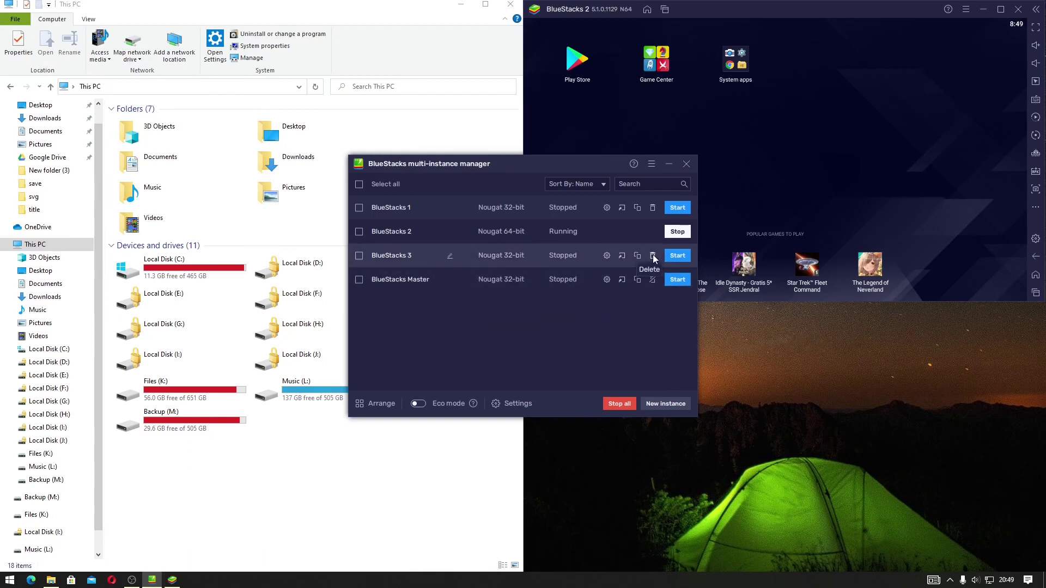
# Step: Delete the BlueStacks 3 instance and refresh the This PC view to update the free space of Local Disk (C:)
pyautogui.click(652, 255)
pyautogui.click(580, 308)
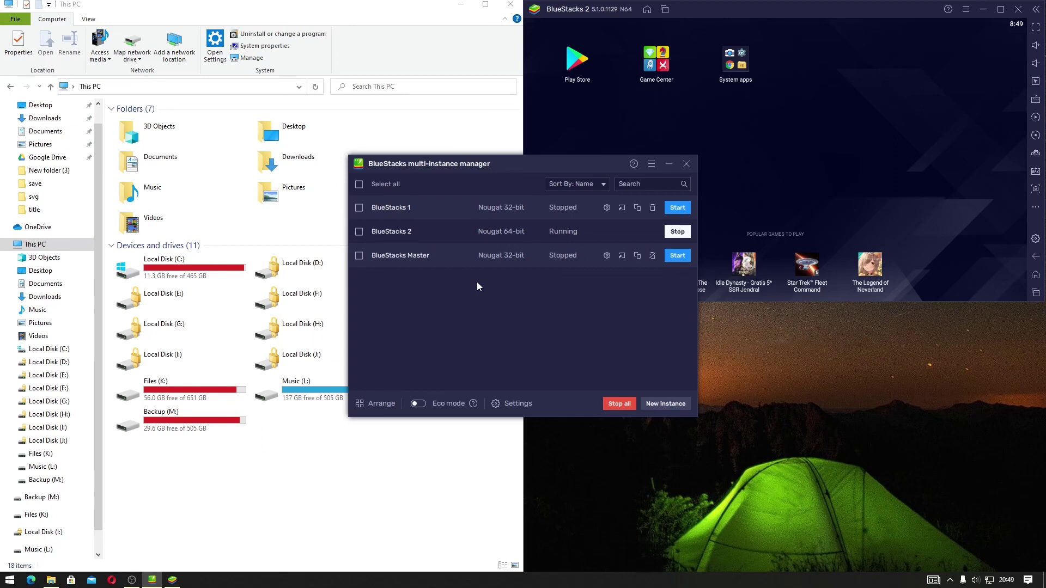
pyautogui.rightClick(320, 473)
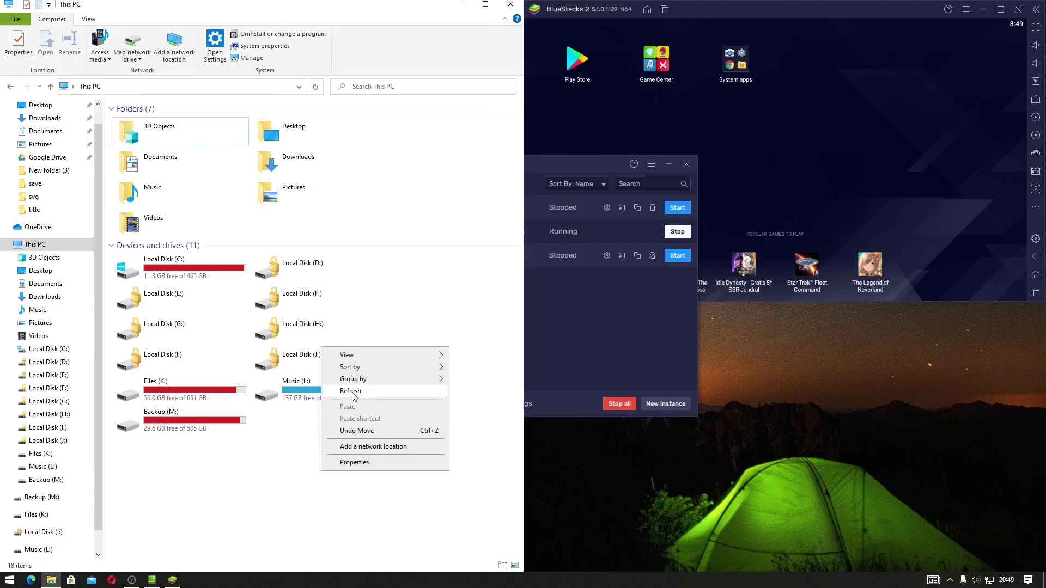
pyautogui.click(352, 393)
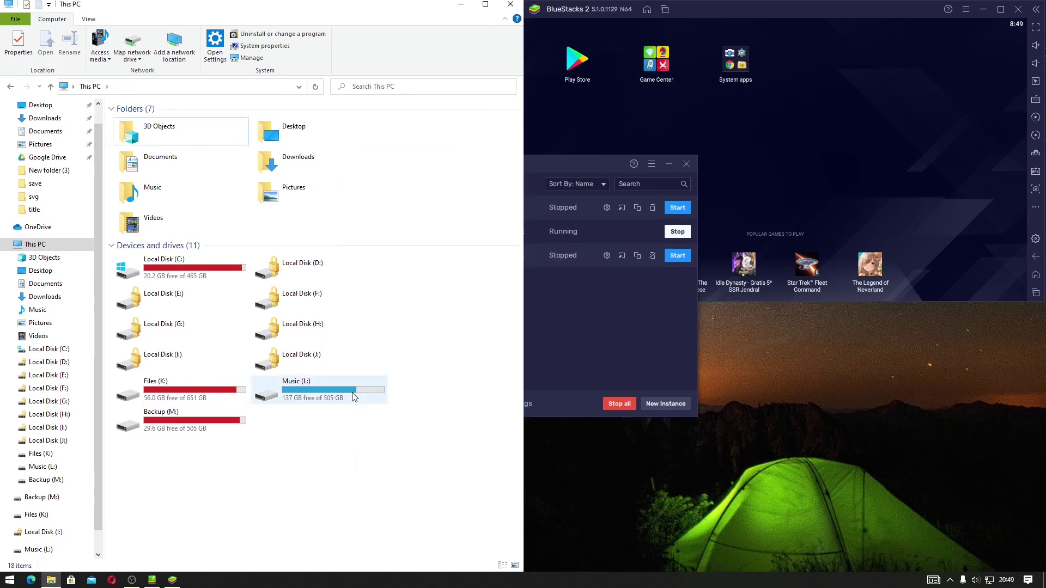